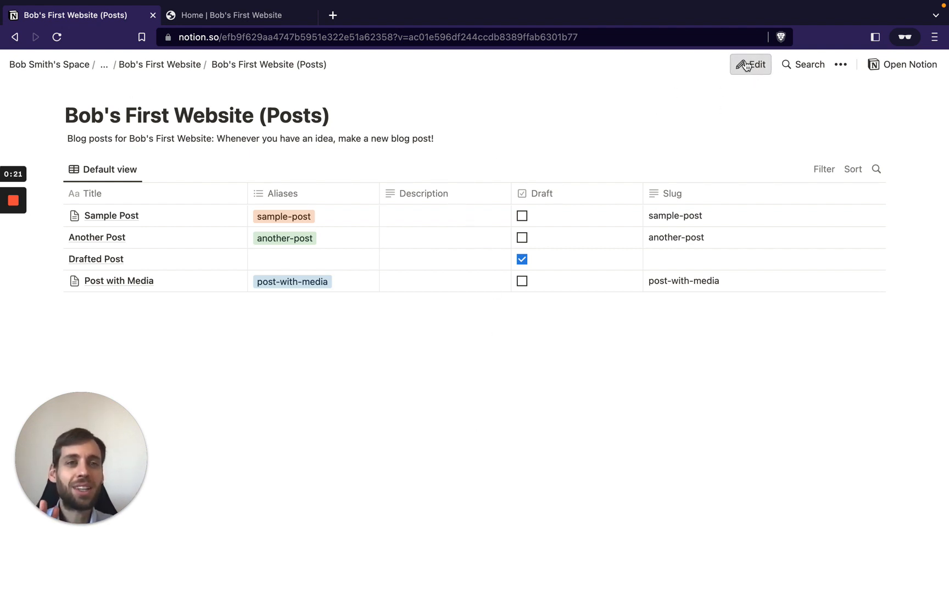
- Enable editing of the posts database and add a new entry titled "Post with Cross-Linking"
{"action": "left_click", "coordinate": [761, 67]}
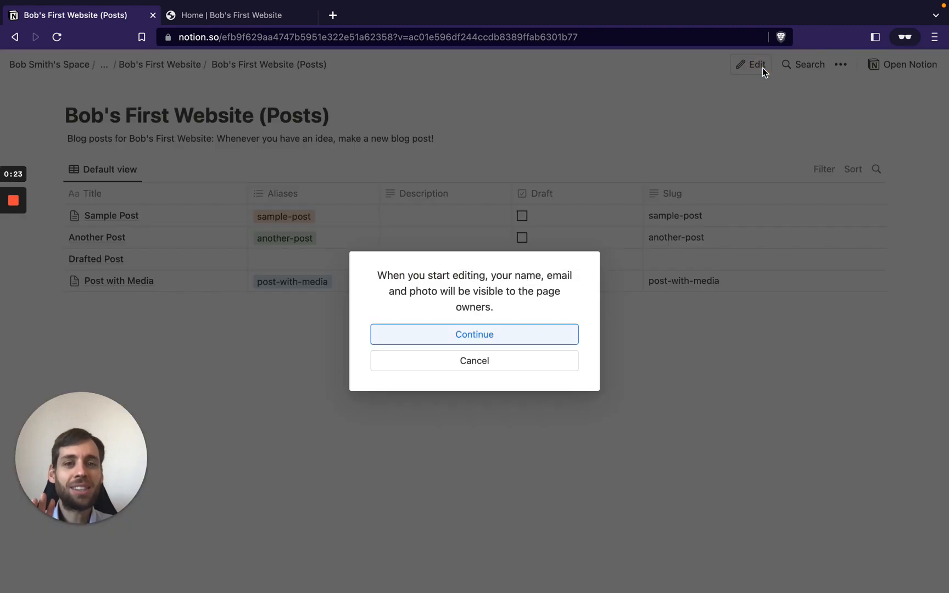
{"action": "left_click", "coordinate": [471, 338]}
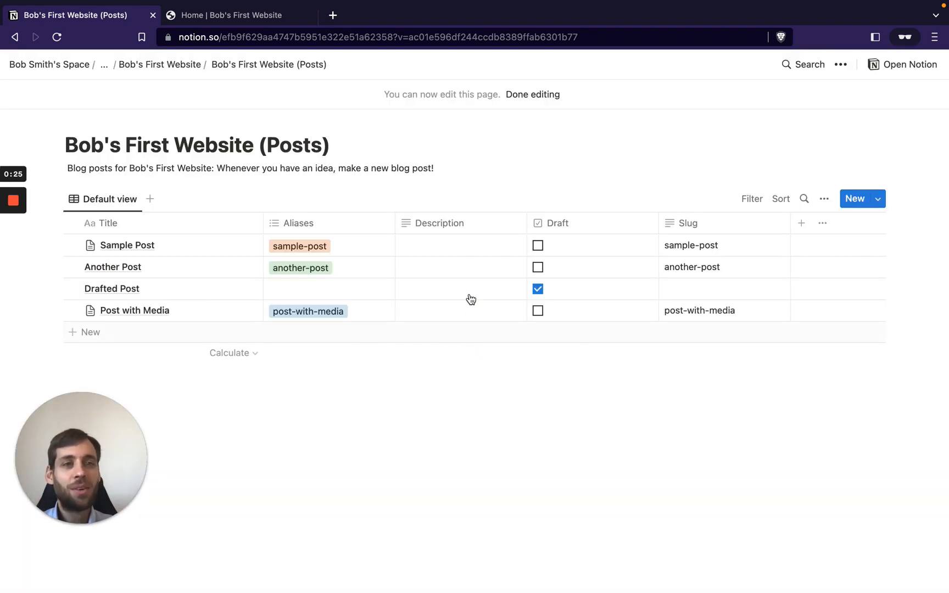
{"action": "left_click", "coordinate": [118, 336]}
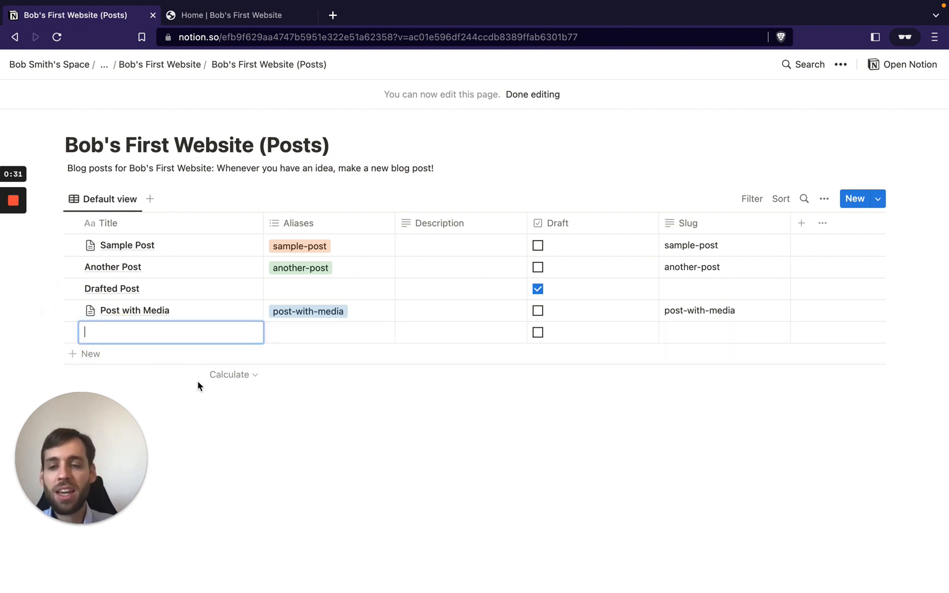
{"action": "type", "text": "Post w"}
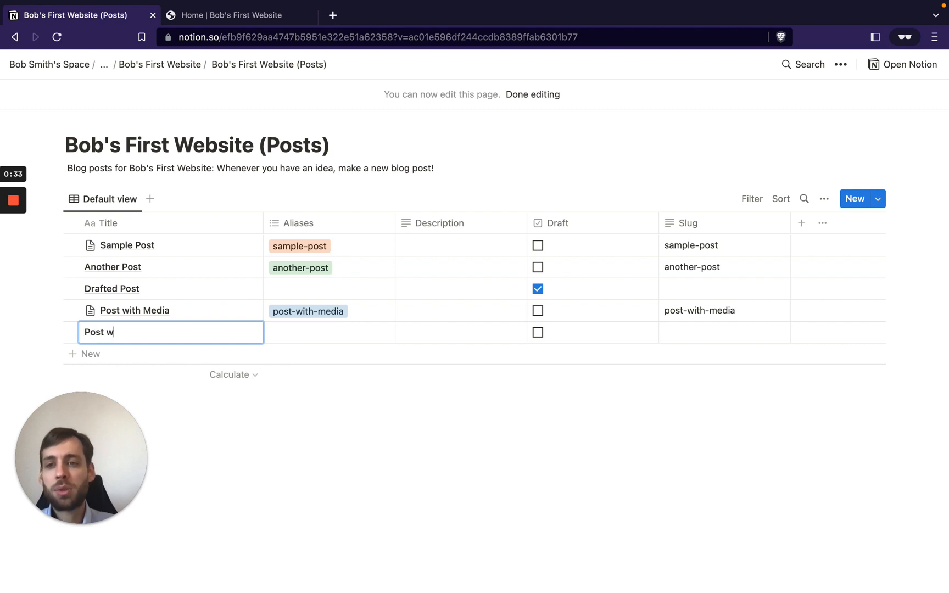
{"action": "type", "text": "ith Cross"}
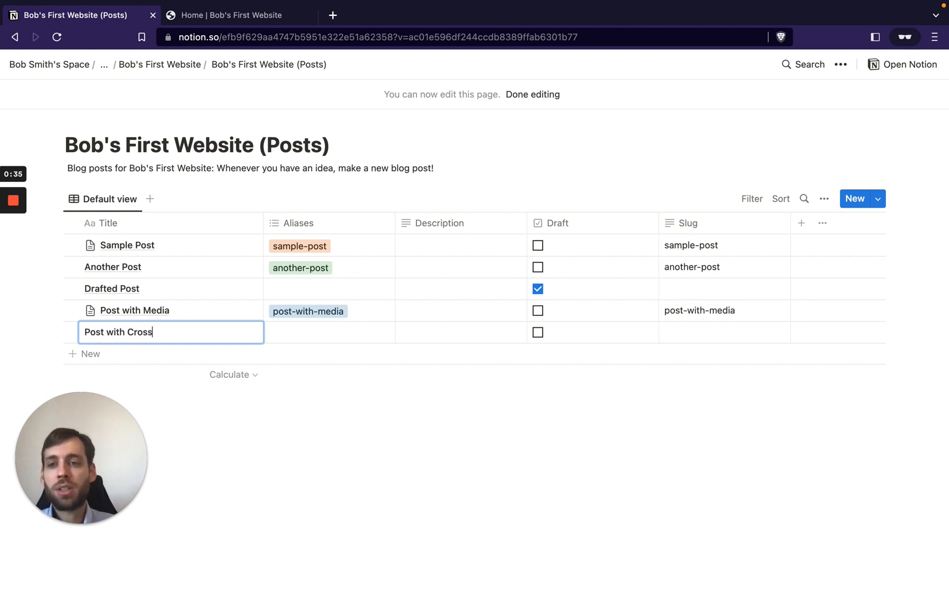
{"action": "type", "text": "-Linking"}
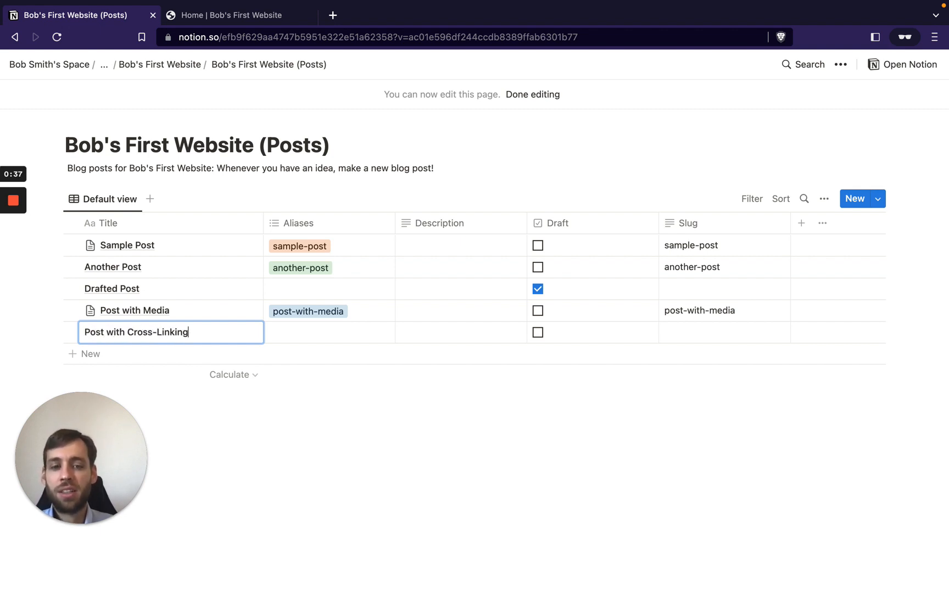
{"action": "key", "text": "Return"}
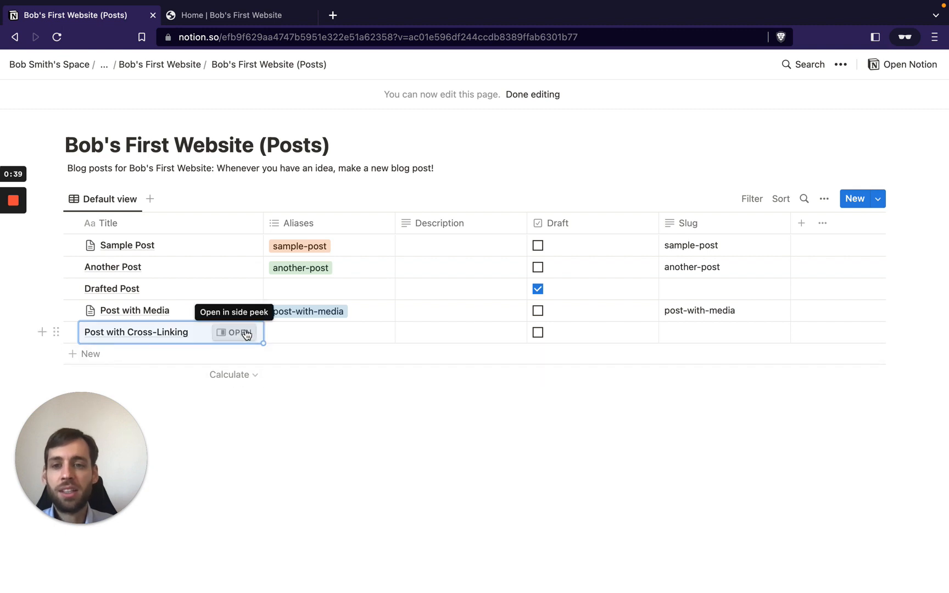
- Open the Post with Cross-Linking entry as a full page and insert a mention of the "Post with Media" page in its empty body
{"action": "left_click", "coordinate": [235, 332]}
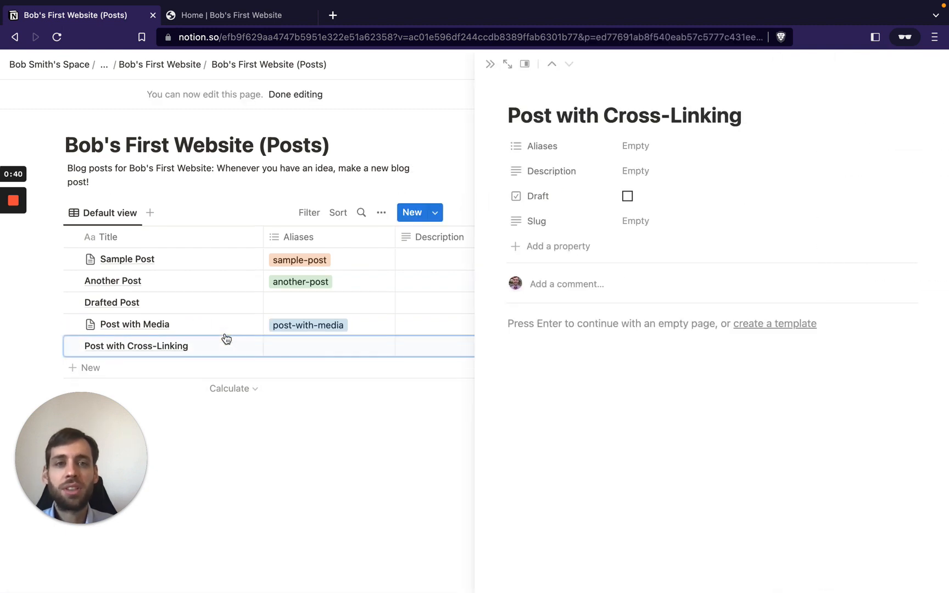
{"action": "left_click", "coordinate": [510, 67]}
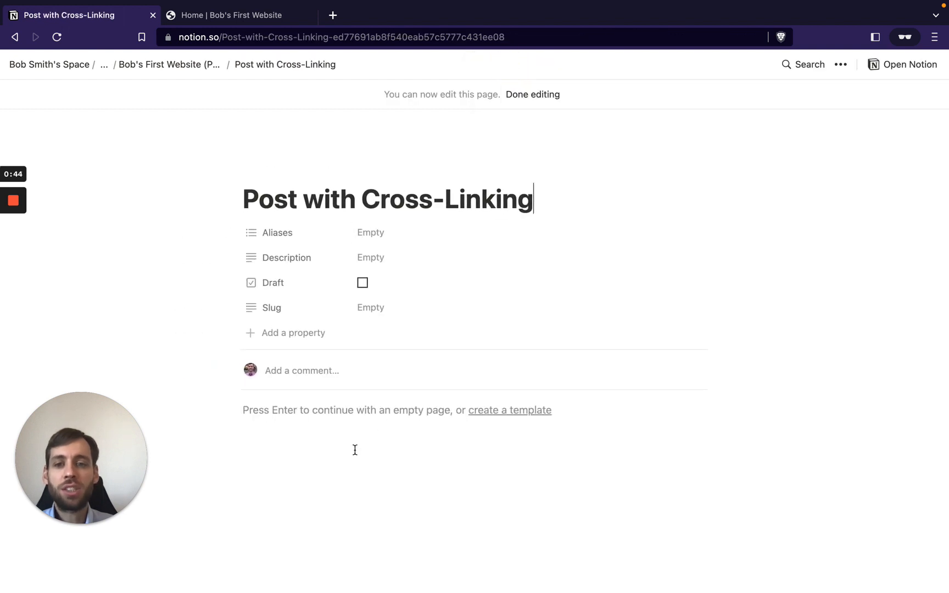
{"action": "left_click", "coordinate": [355, 444]}
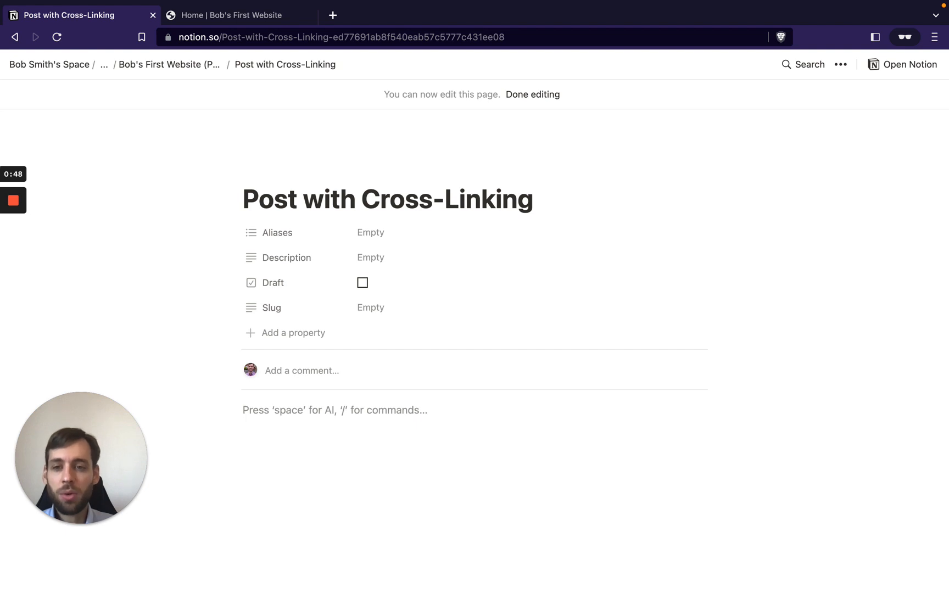
{"action": "type", "text": "@"}
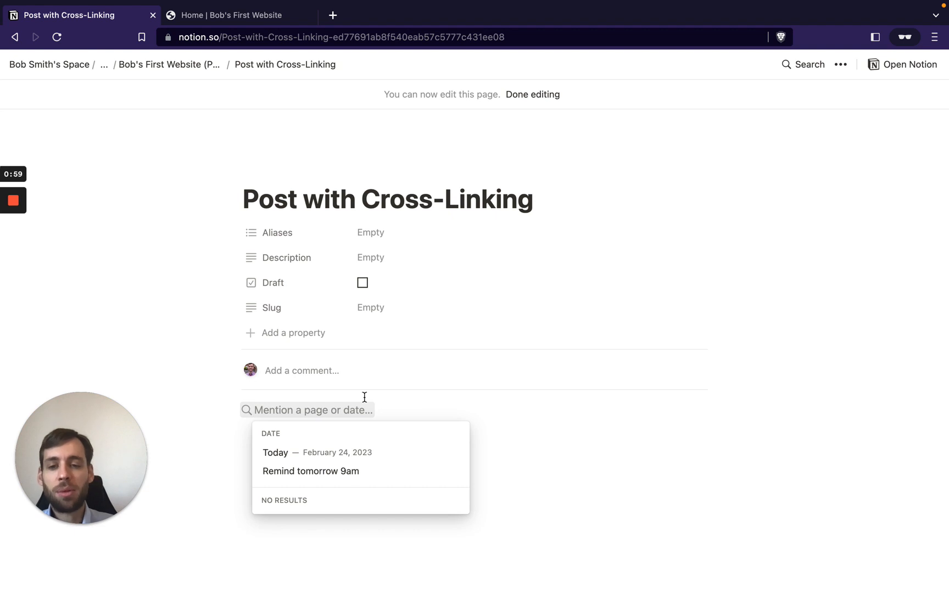
{"action": "type", "text": "media"}
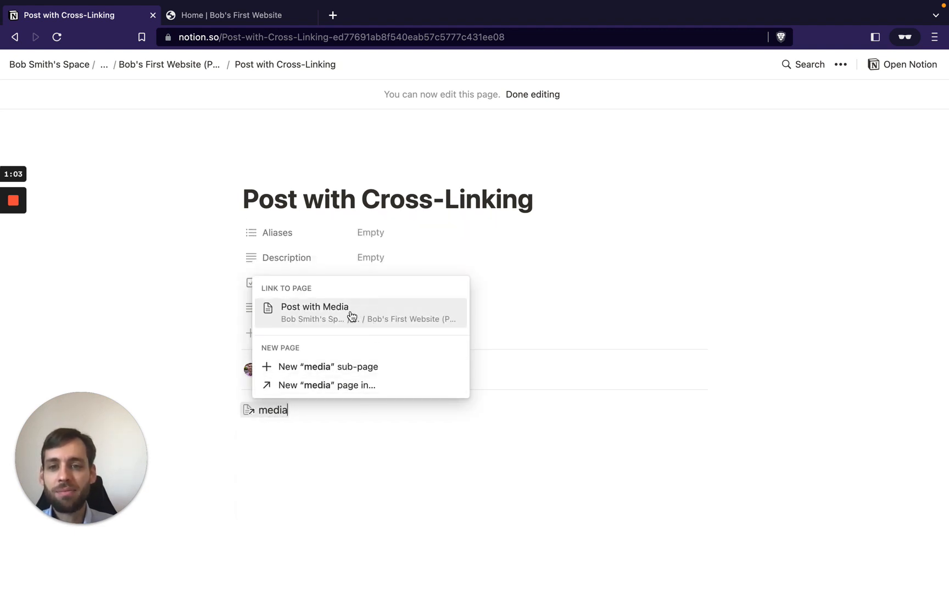
{"action": "left_click", "coordinate": [352, 316]}
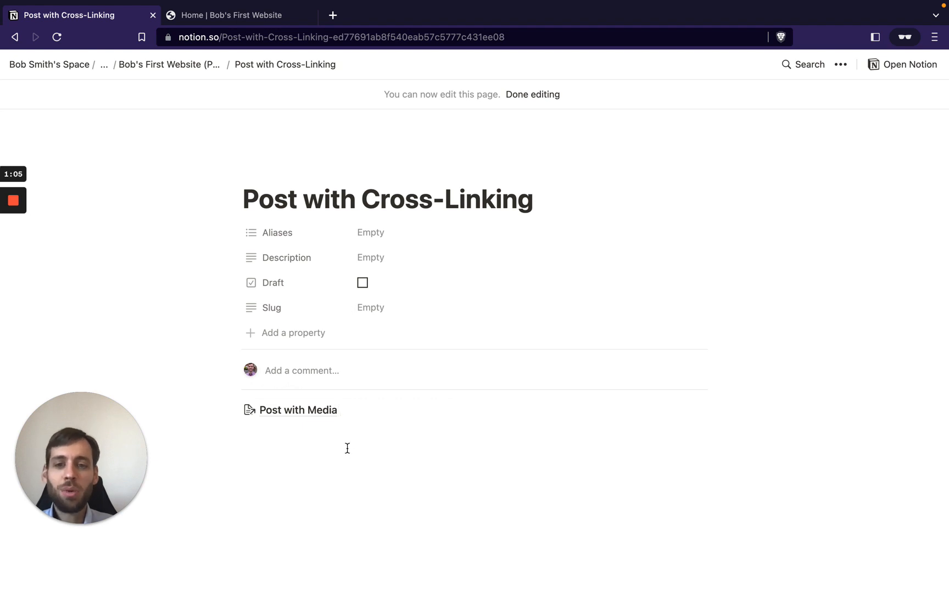
- Write "If you'd like to see some beautiful media, go to:" in front of the page mention
{"action": "key", "text": "Left"}
{"action": "key", "text": "Left"}
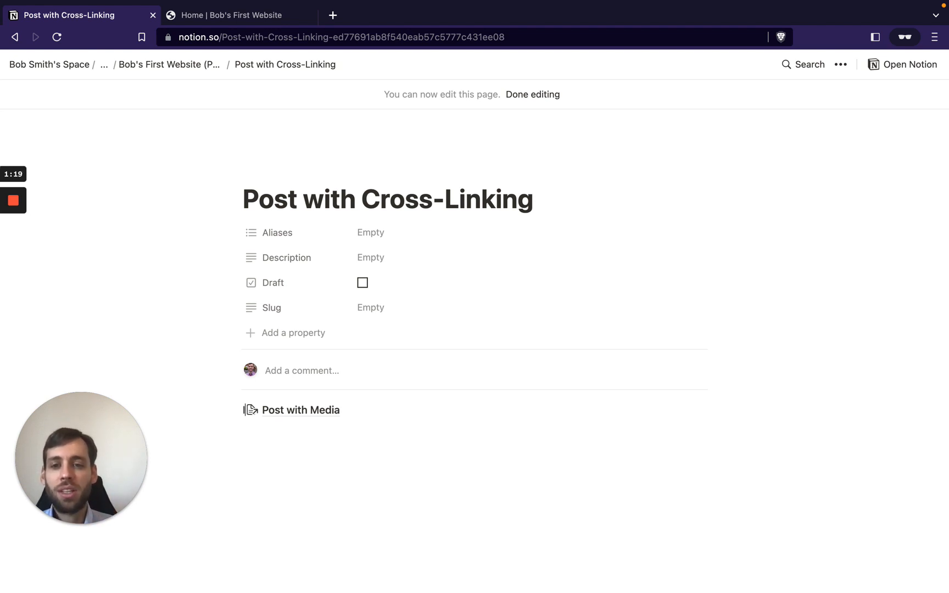
{"action": "type", "text": "If you'd"}
{"action": "type", "text": " like to see s"}
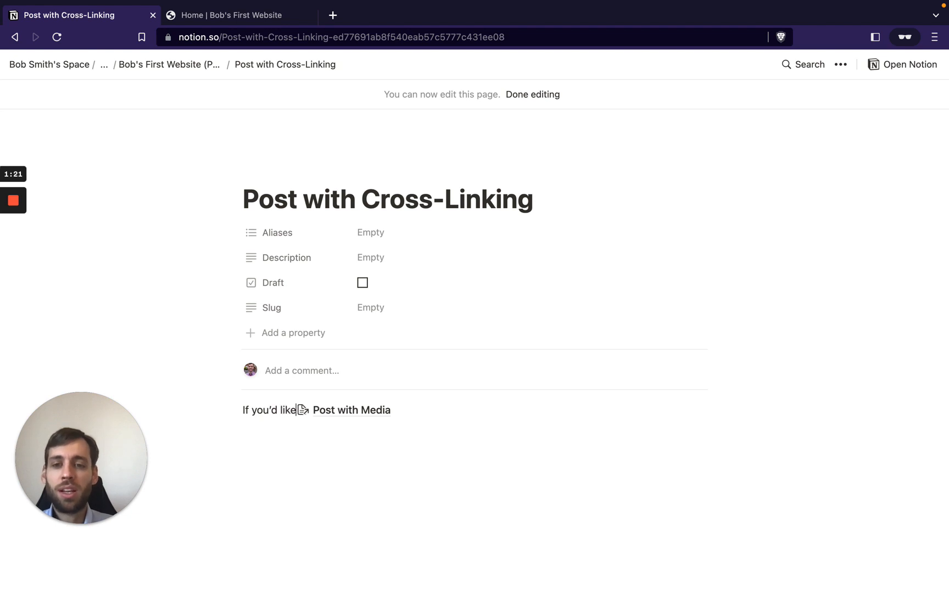
{"action": "type", "text": "ome"}
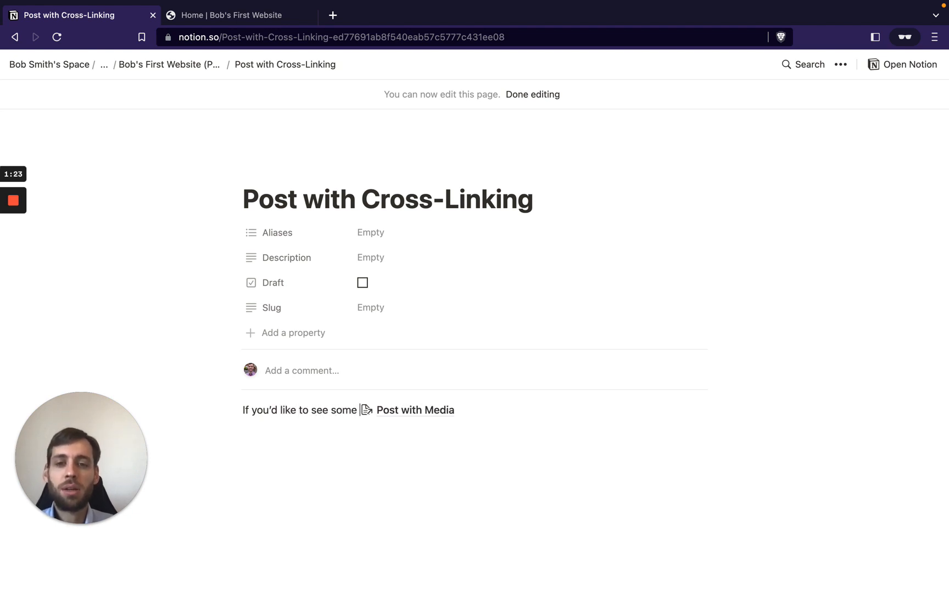
{"action": "key", "text": "BackSpace"}
{"action": "key", "text": "BackSpace"}
{"action": "key", "text": "BackSpace"}
{"action": "key", "text": "BackSpace"}
{"action": "key", "text": "BackSpace"}
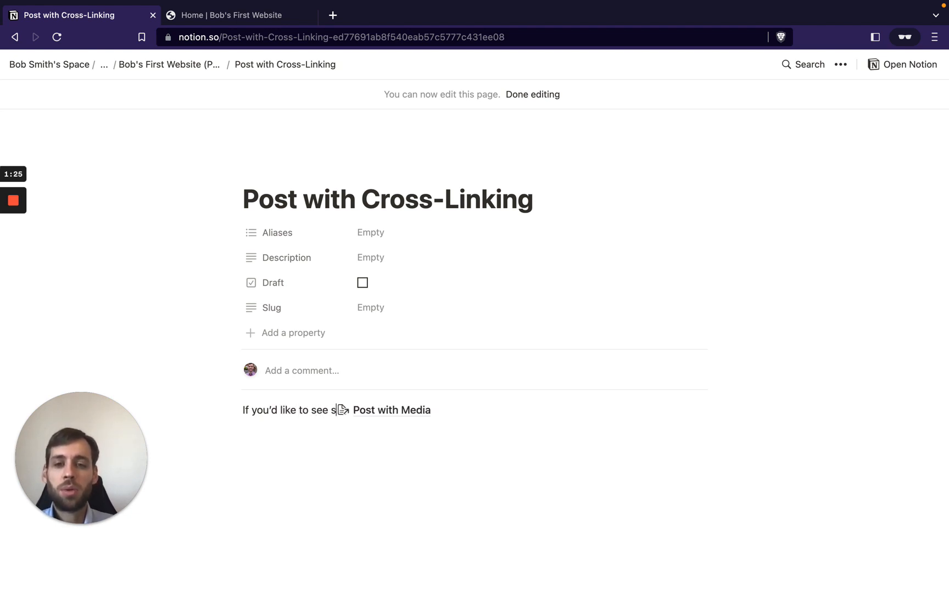
{"action": "type", "text": "some be"}
{"action": "type", "text": "atiful"}
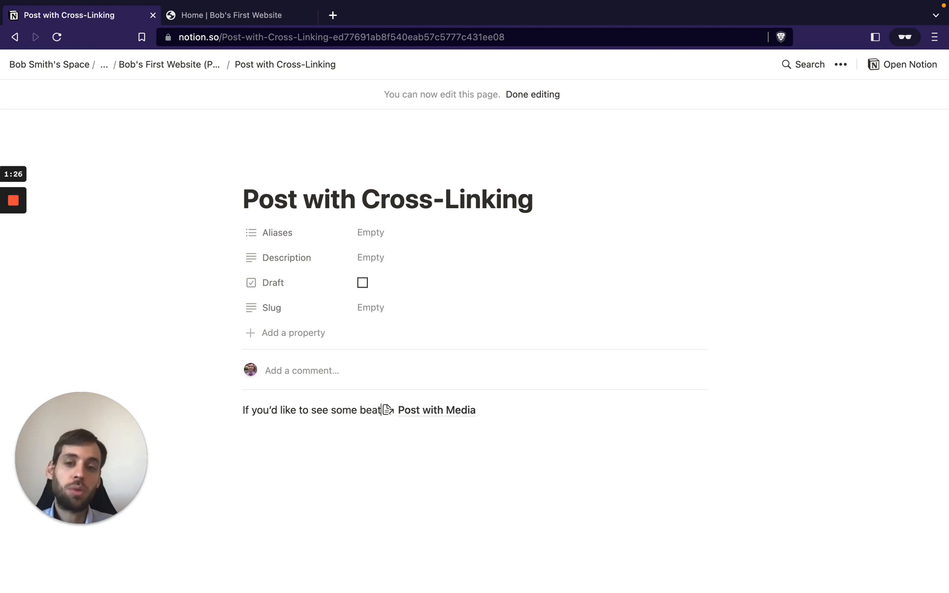
{"action": "type", "text": " media, go t"}
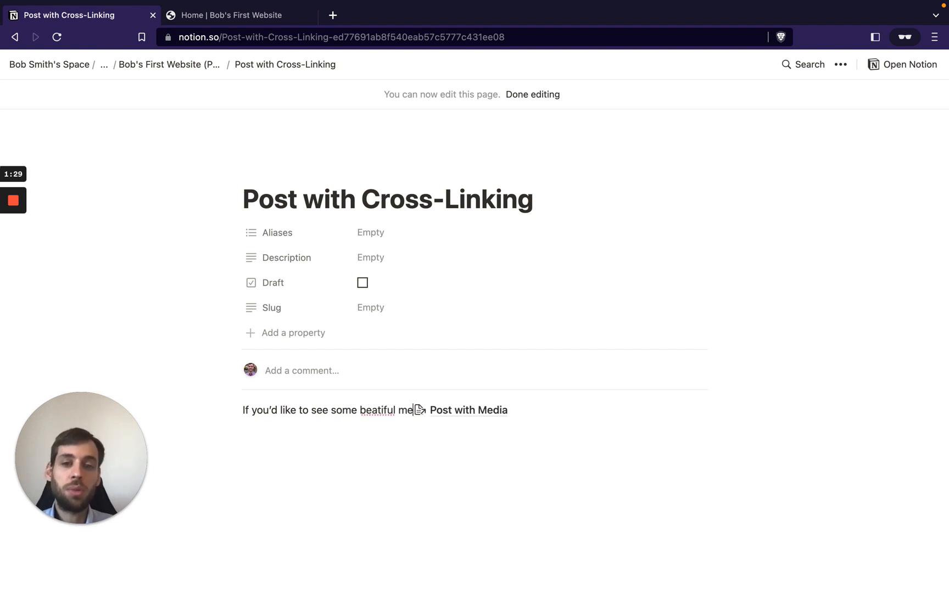
{"action": "type", "text": "o:"}
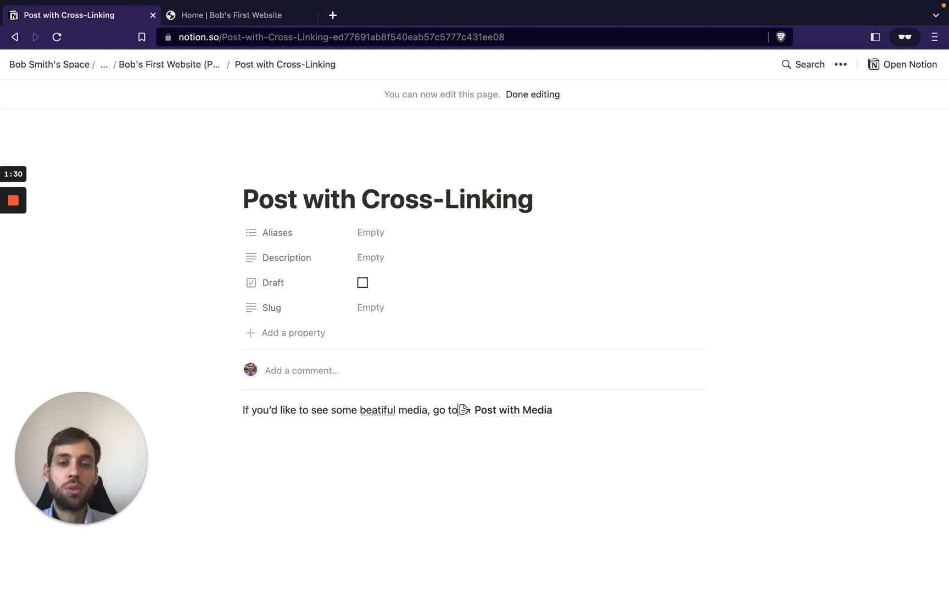
{"action": "left_click", "coordinate": [377, 408]}
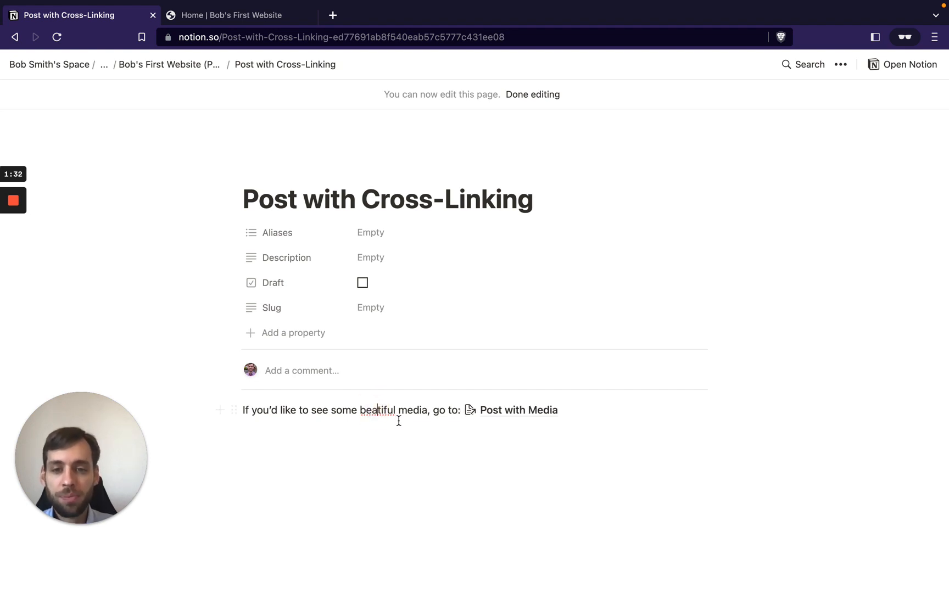
{"action": "type", "text": "u"}
{"action": "left_click", "coordinate": [496, 452]}
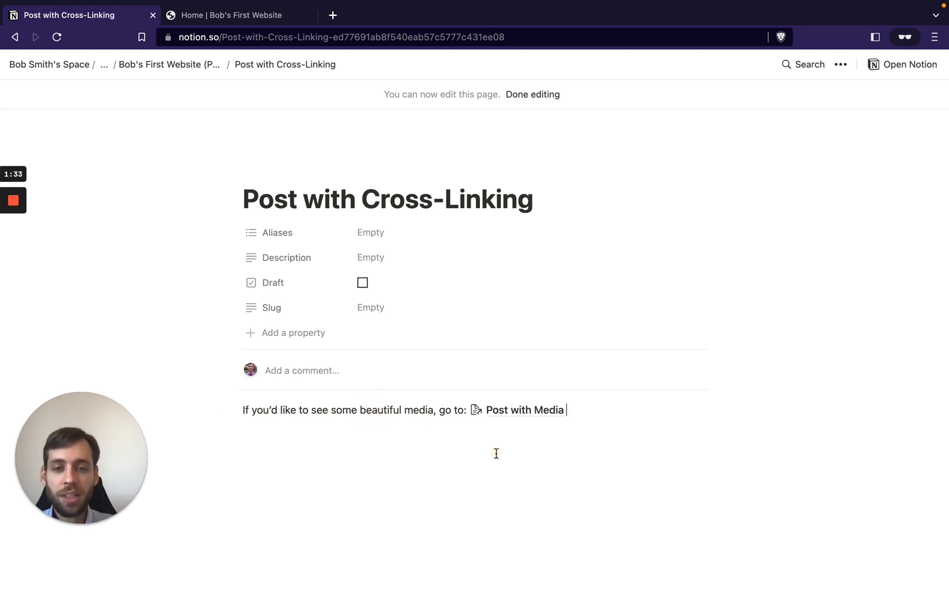
- Open the mentioned page, rename it "Cool Post with Media", and return to the Post with Cross-Linking page
{"action": "left_click", "coordinate": [544, 411]}
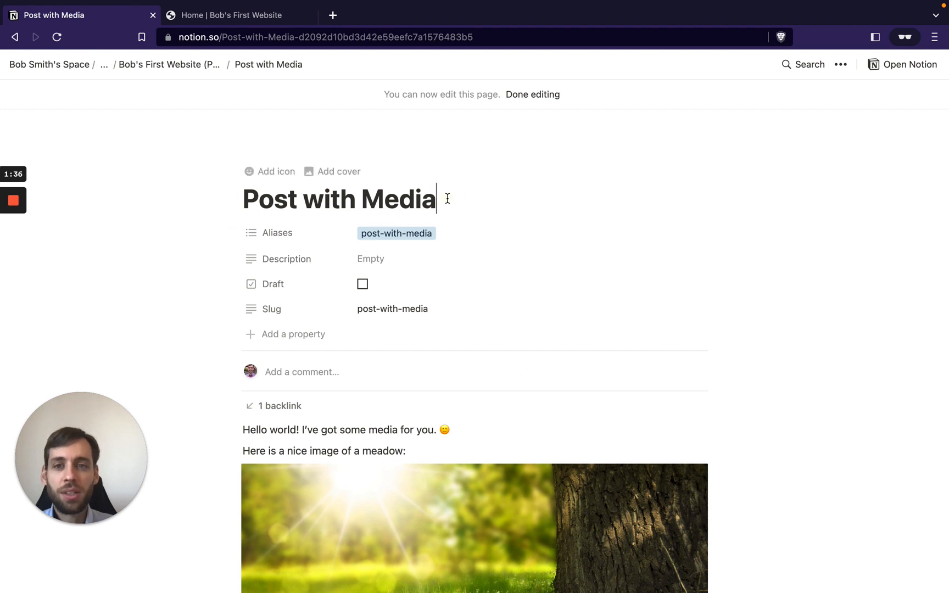
{"action": "left_click", "coordinate": [446, 197]}
{"action": "left_click", "coordinate": [248, 196]}
{"action": "type", "text": "Cool"}
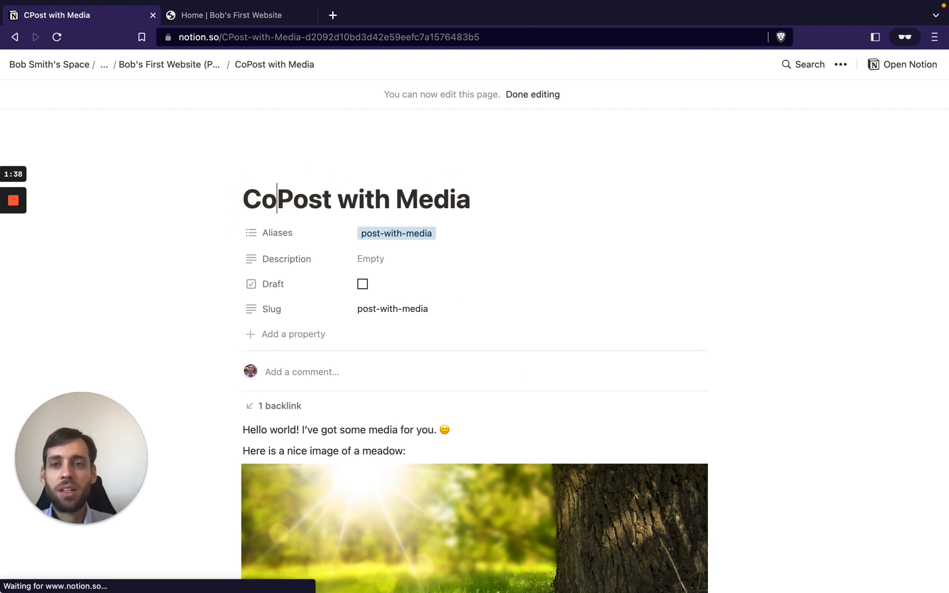
{"action": "left_click", "coordinate": [321, 197]}
{"action": "left_click", "coordinate": [14, 37]}
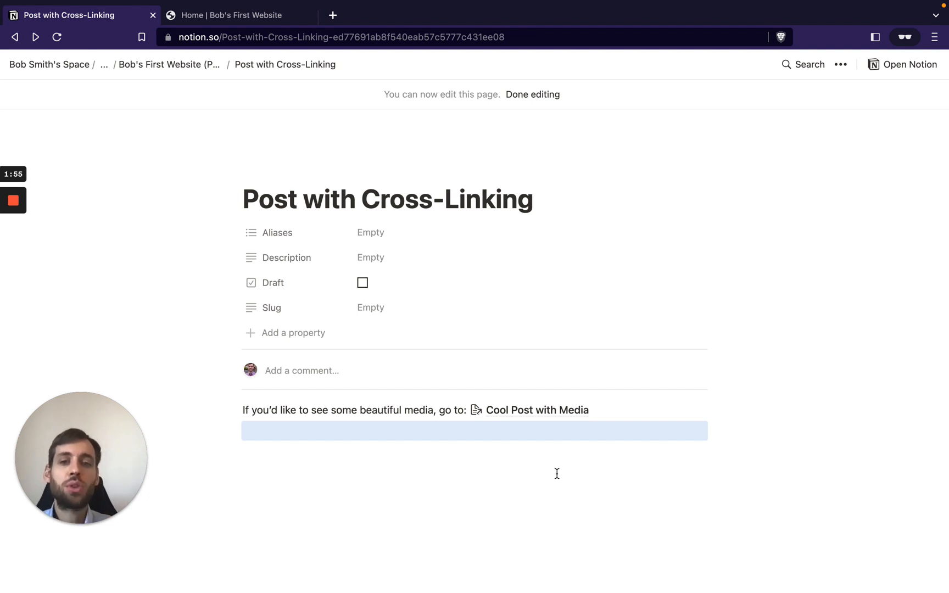
- Add a new line below the page mention reading "If you'd like to check out the sample page, follow this link."
{"action": "left_click", "coordinate": [514, 462]}
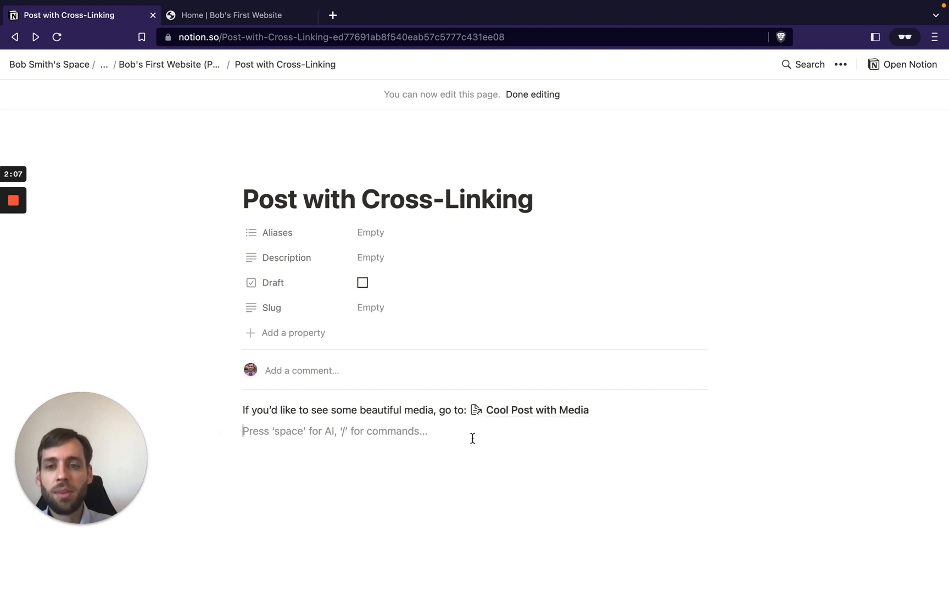
{"action": "type", "text": "If you'"}
{"action": "type", "text": "d l"}
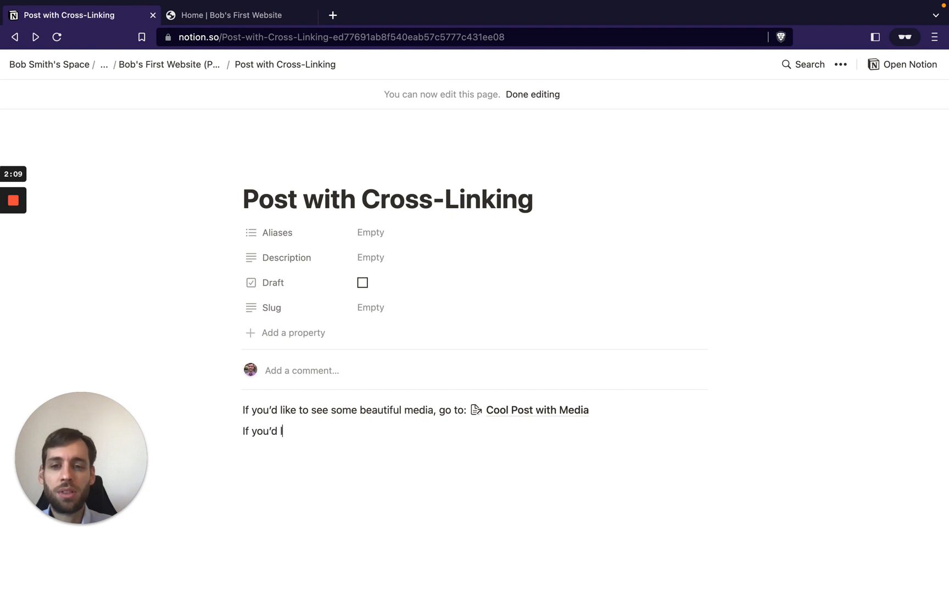
{"action": "type", "text": "ike to check out the sampe"}
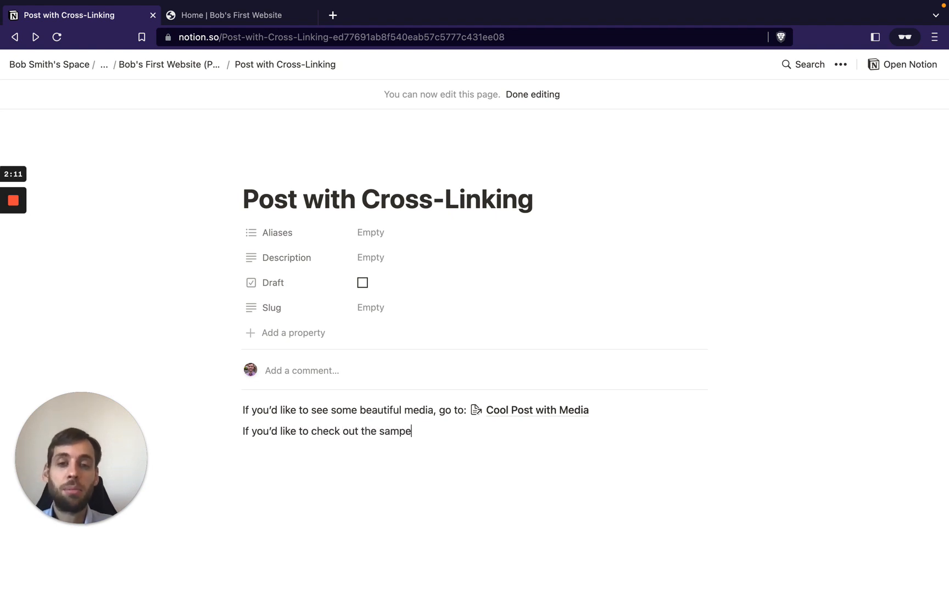
{"action": "key", "text": "BackSpace"}
{"action": "type", "text": "le "}
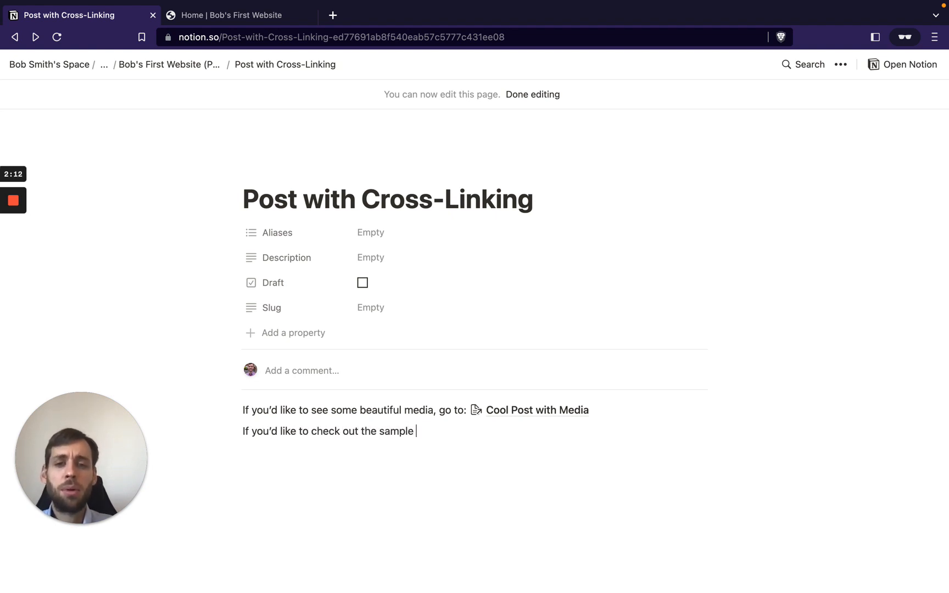
{"action": "type", "text": "page, f"}
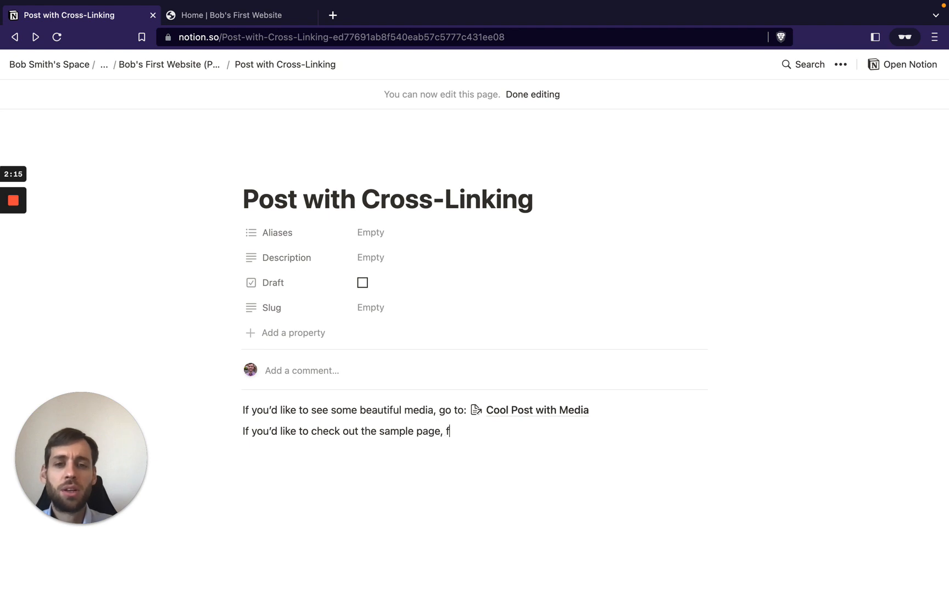
{"action": "type", "text": "ollow this link."}
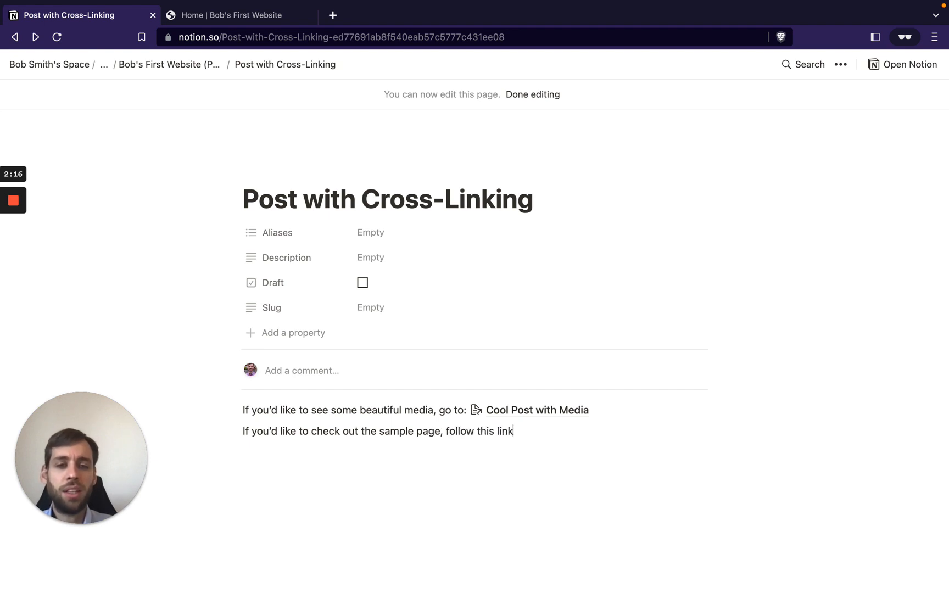
- Link the words "this link" at the end of the second line to the Sample Post page
{"action": "key", "text": "shift+Left"}
{"action": "key", "text": "shift+Left"}
{"action": "key", "text": "shift+Left"}
{"action": "key", "text": "shift+Left"}
{"action": "key", "text": "shift+Left"}
{"action": "key", "text": "shift+Left"}
{"action": "key", "text": "shift+Left"}
{"action": "key", "text": "shift+Left"}
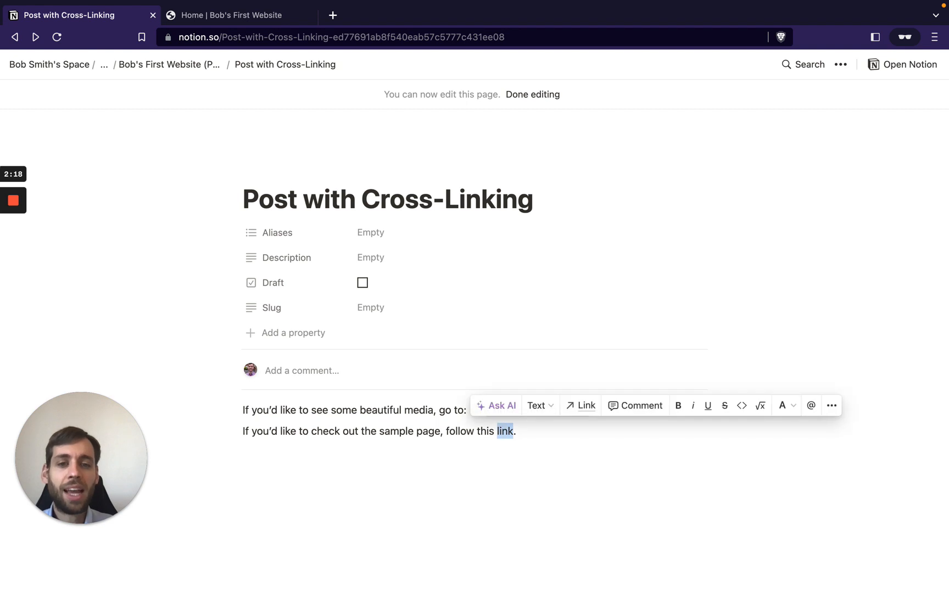
{"action": "key", "text": "shift+Left"}
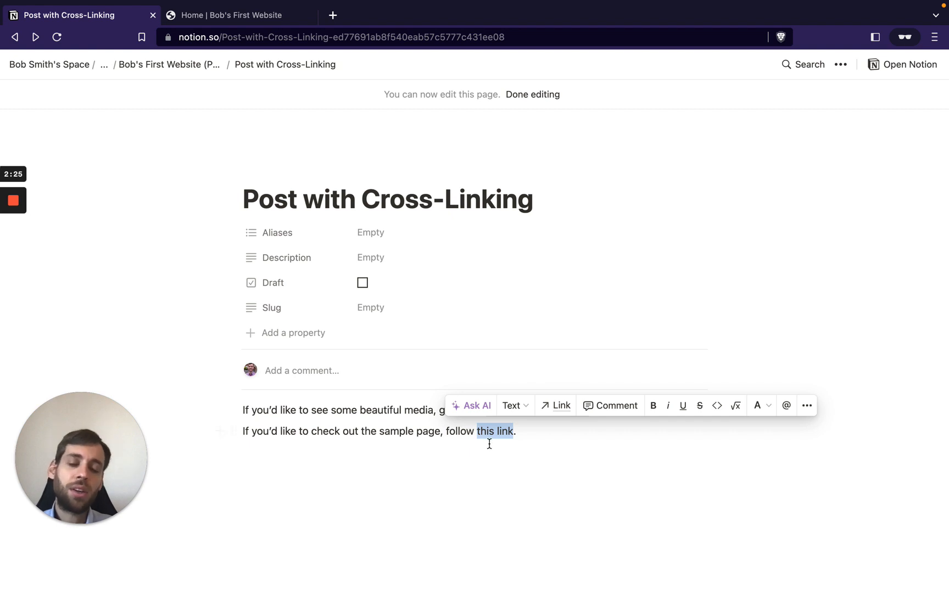
{"action": "left_click", "coordinate": [558, 413]}
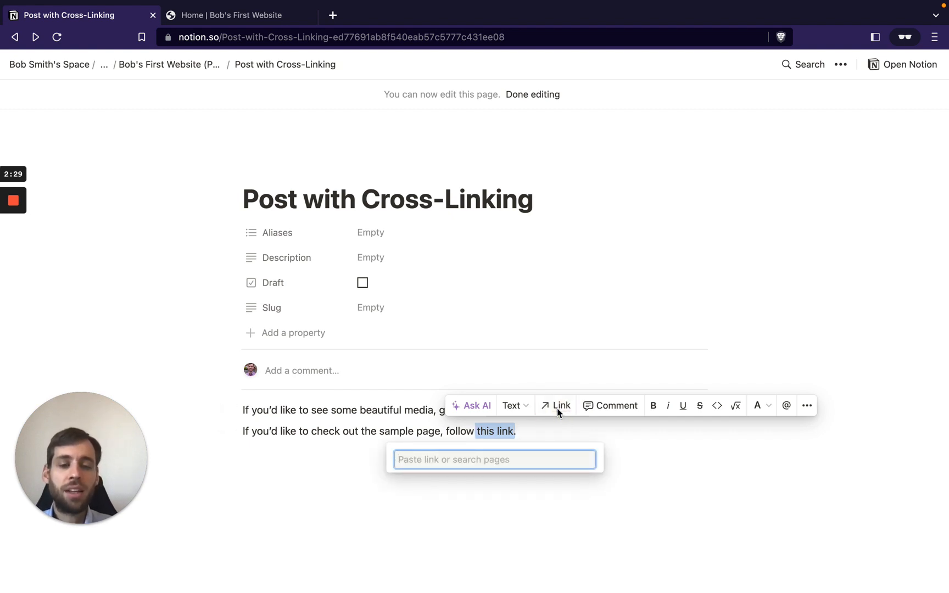
{"action": "type", "text": "sa"}
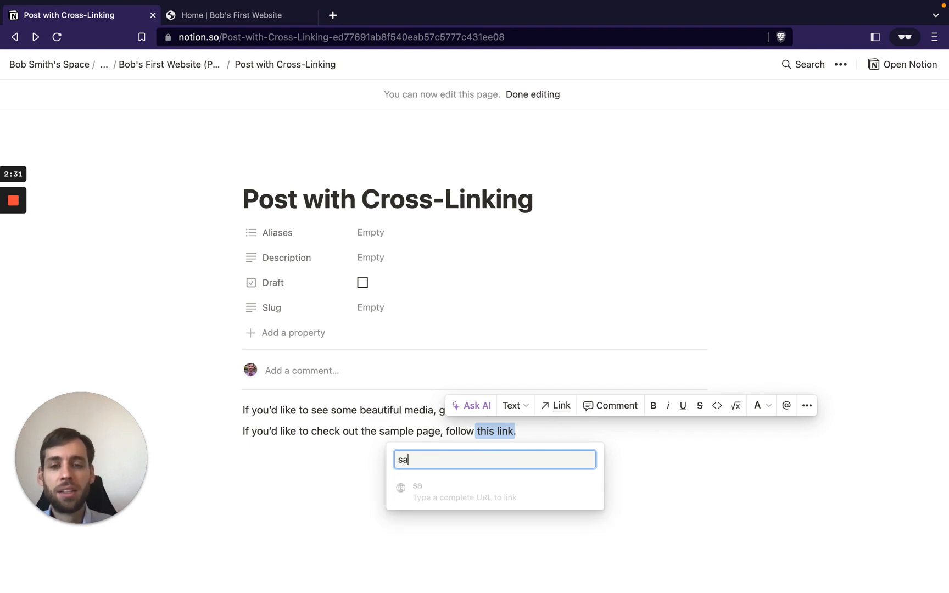
{"action": "type", "text": "mple"}
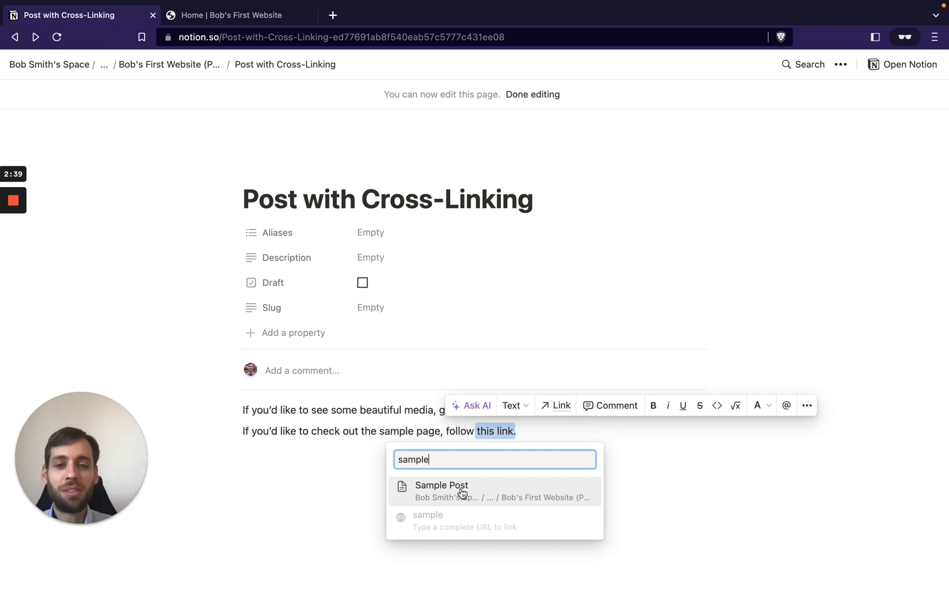
{"action": "left_click", "coordinate": [438, 488]}
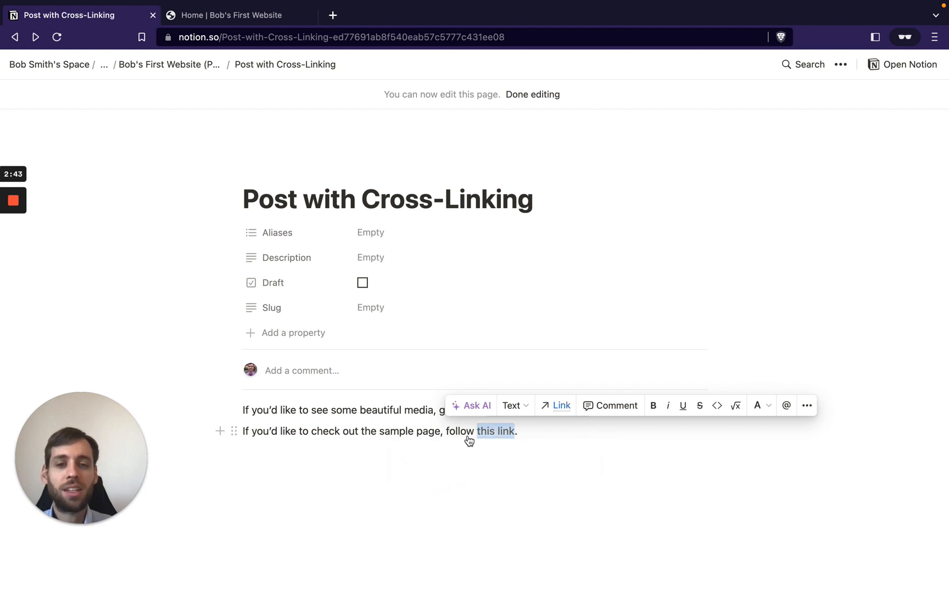
- Replace the word "page" with "post" in the second line so it reads "sample post"
{"action": "left_click", "coordinate": [433, 431]}
{"action": "double_click", "coordinate": [433, 431]}
{"action": "type", "text": "post"}
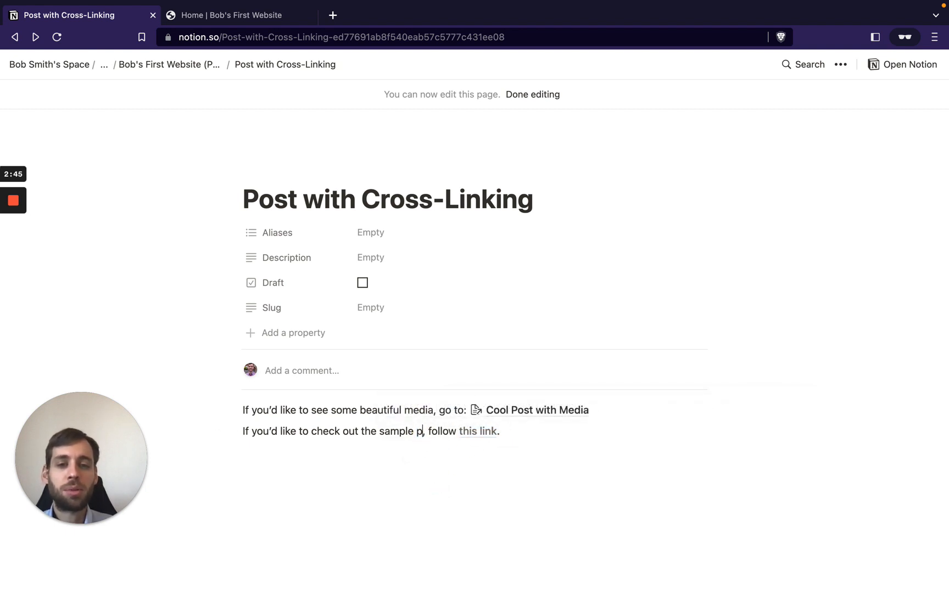
{"action": "left_click", "coordinate": [473, 482]}
{"action": "left_click", "coordinate": [561, 438]}
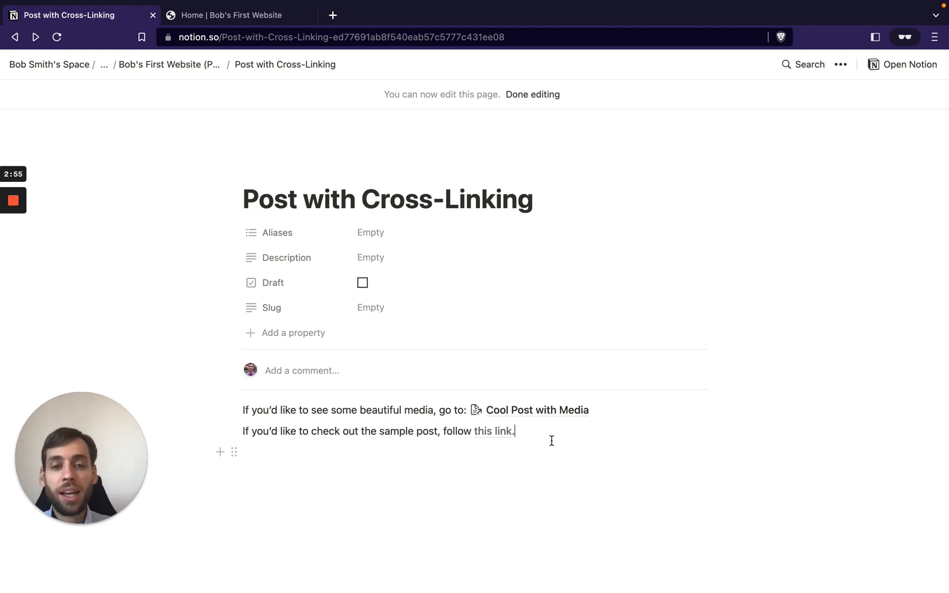
- Add a third line below reading "This will only link after it is not a draft any more."
{"action": "left_click", "coordinate": [551, 439]}
{"action": "key", "text": "Return"}
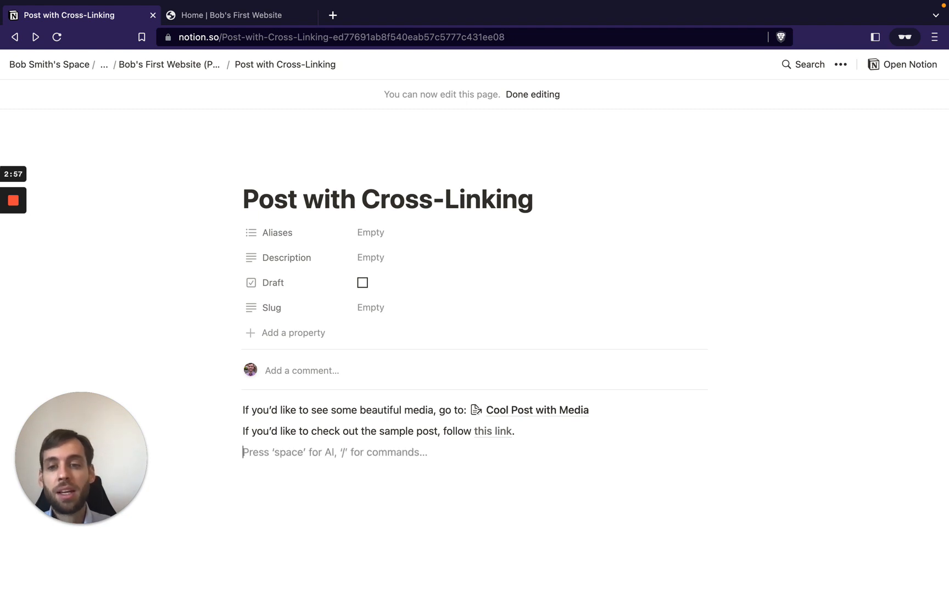
{"action": "type", "text": "This will "}
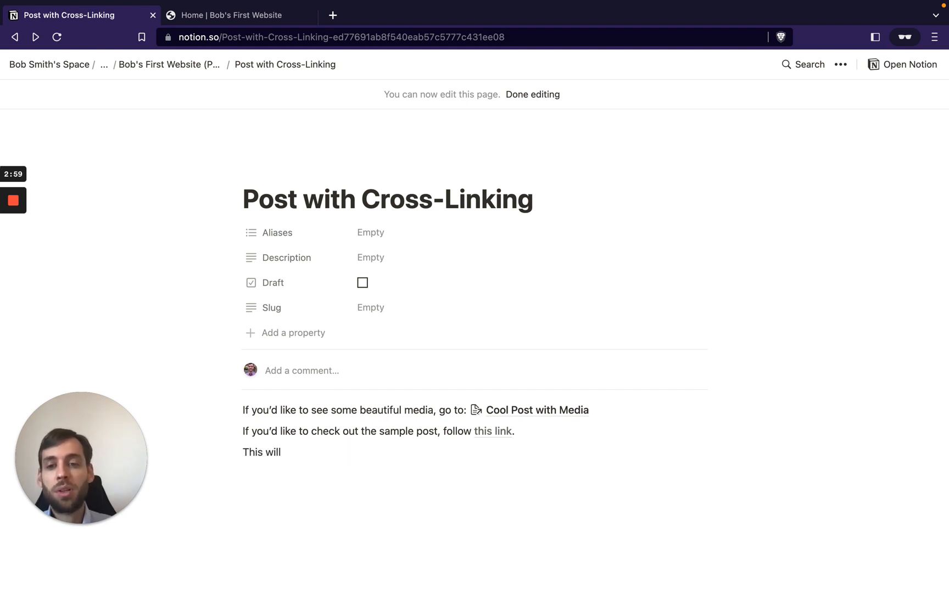
{"action": "type", "text": "only link"}
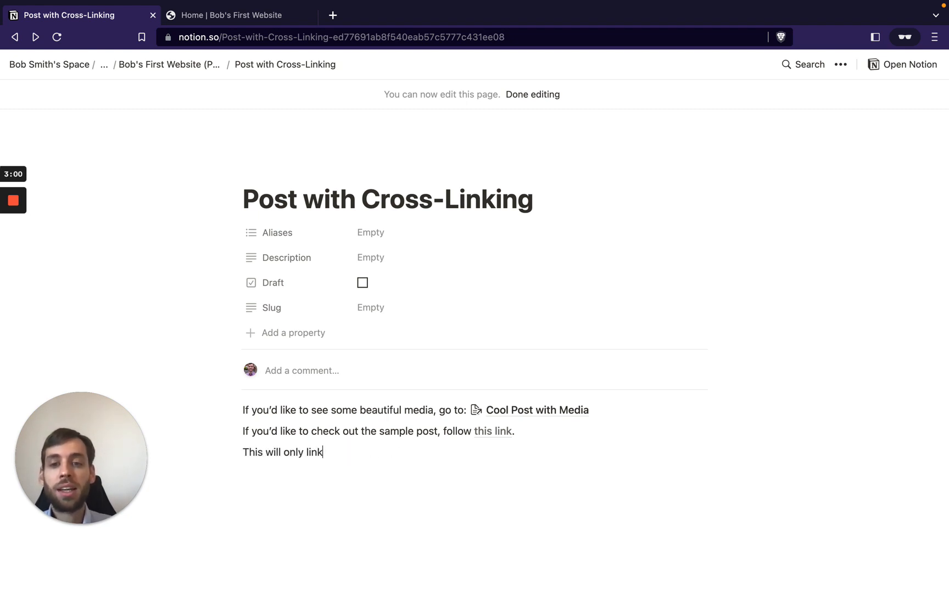
{"action": "type", "text": " after it is "}
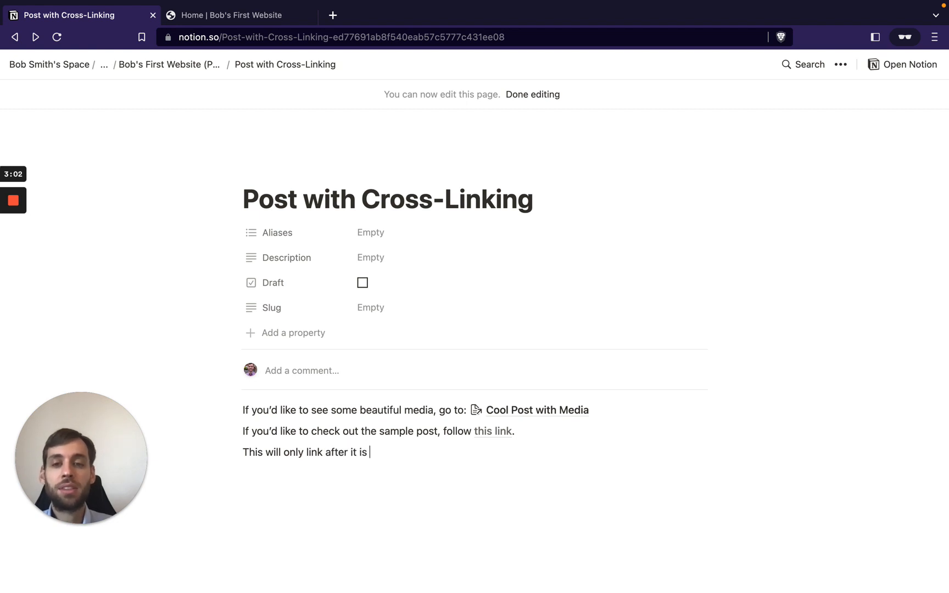
{"action": "type", "text": "not a draft any"}
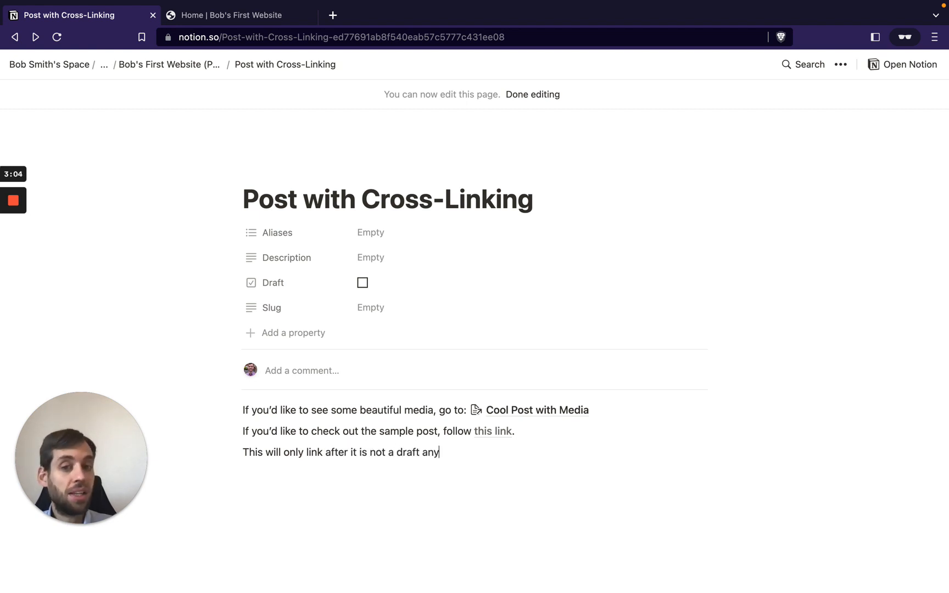
{"action": "type", "text": " more."}
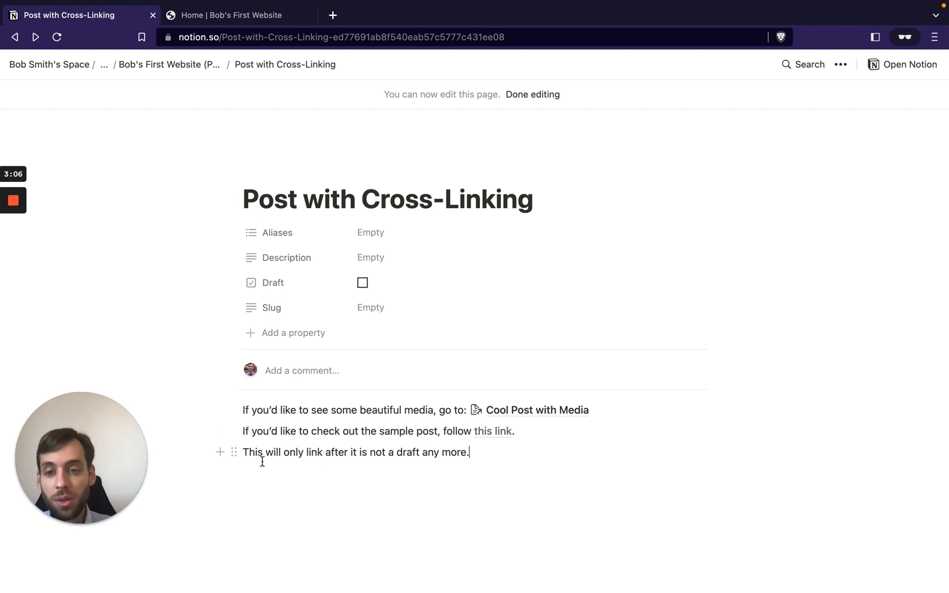
- Link the words "This will only link" in the third line to the Drafted Post page
{"action": "left_click_drag", "start_coordinate": [245, 453], "coordinate": [323, 453]}
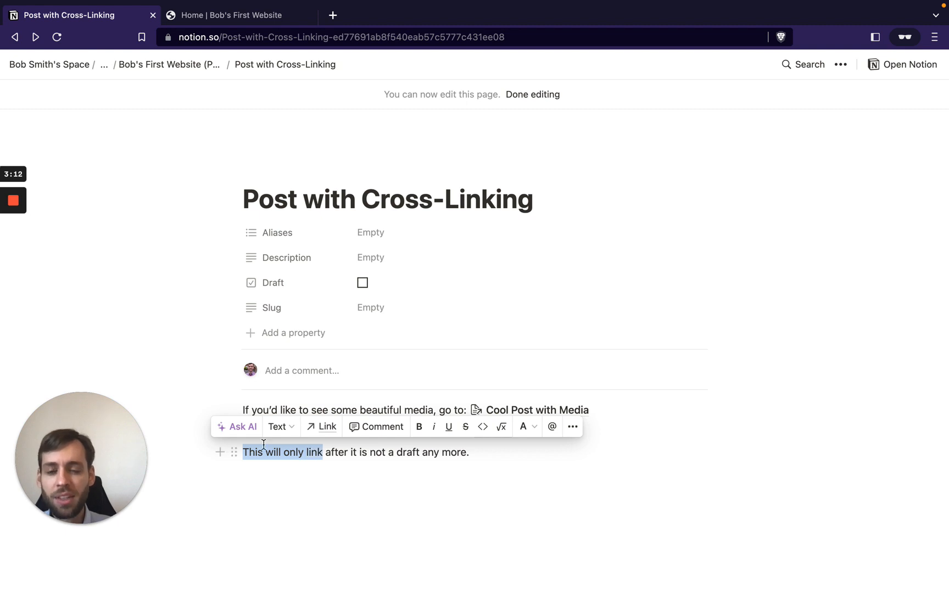
{"action": "left_click", "coordinate": [324, 428]}
{"action": "type", "text": "draf"}
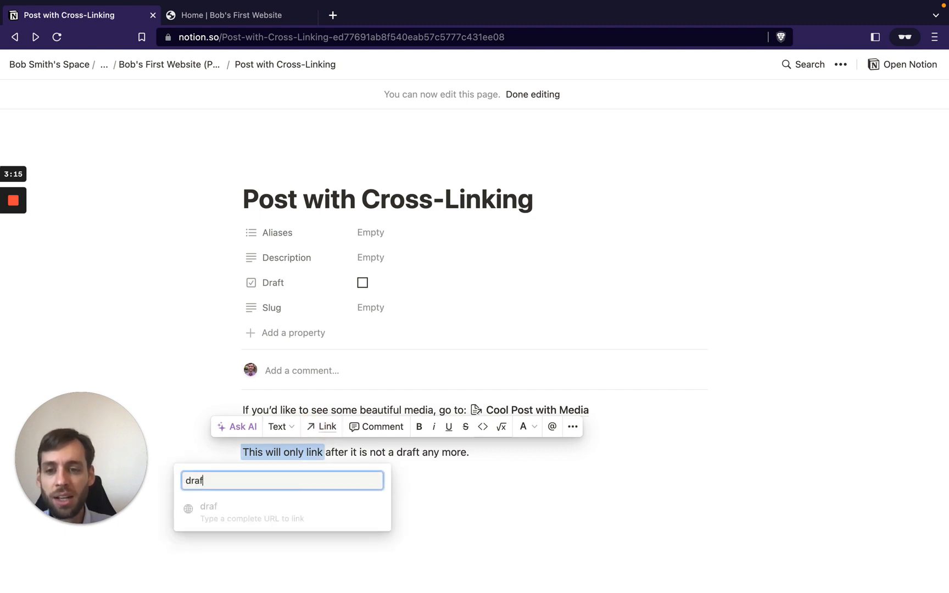
{"action": "type", "text": "te"}
{"action": "left_click", "coordinate": [302, 508]}
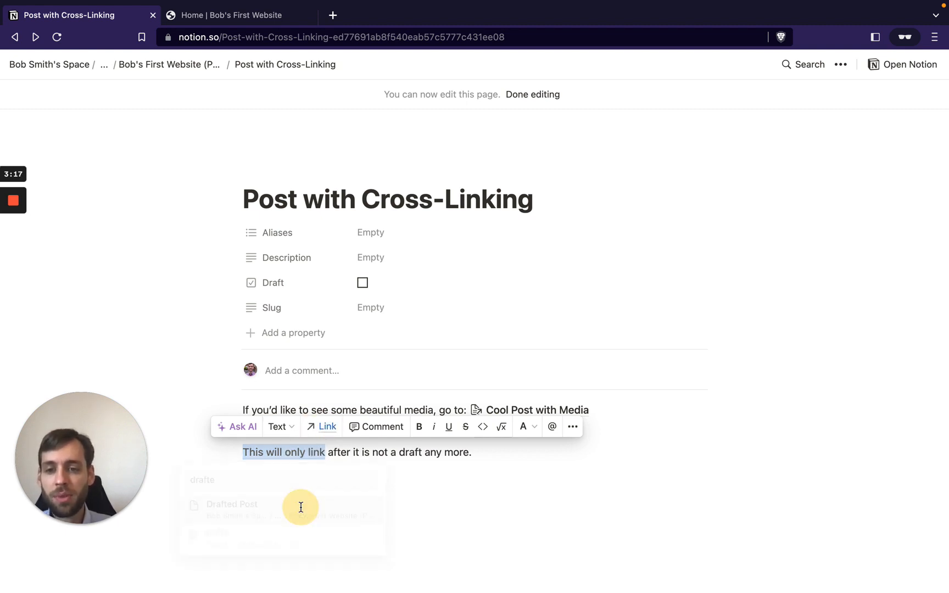
{"action": "left_click", "coordinate": [379, 457]}
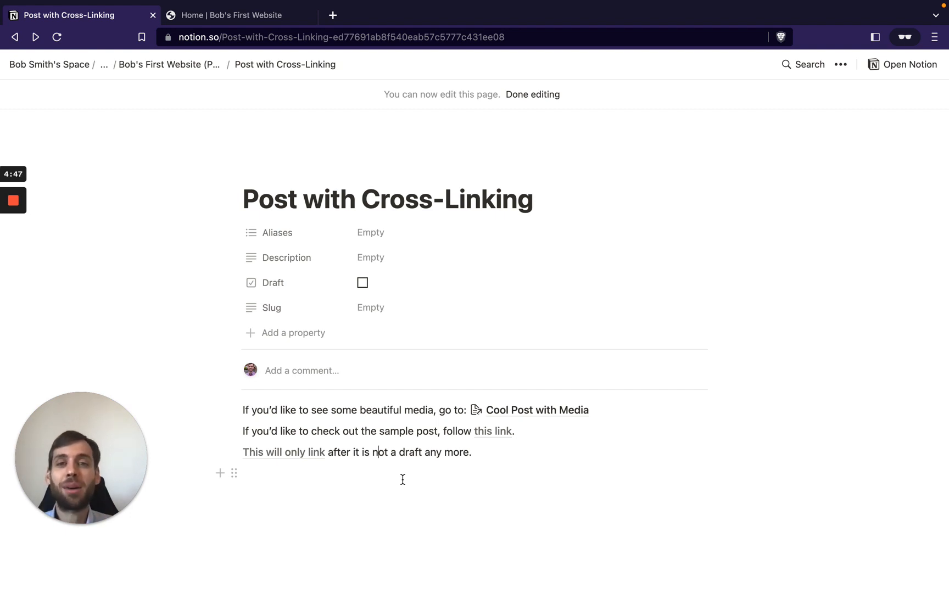
{"action": "mouse_move", "coordinate": [15, 212]}
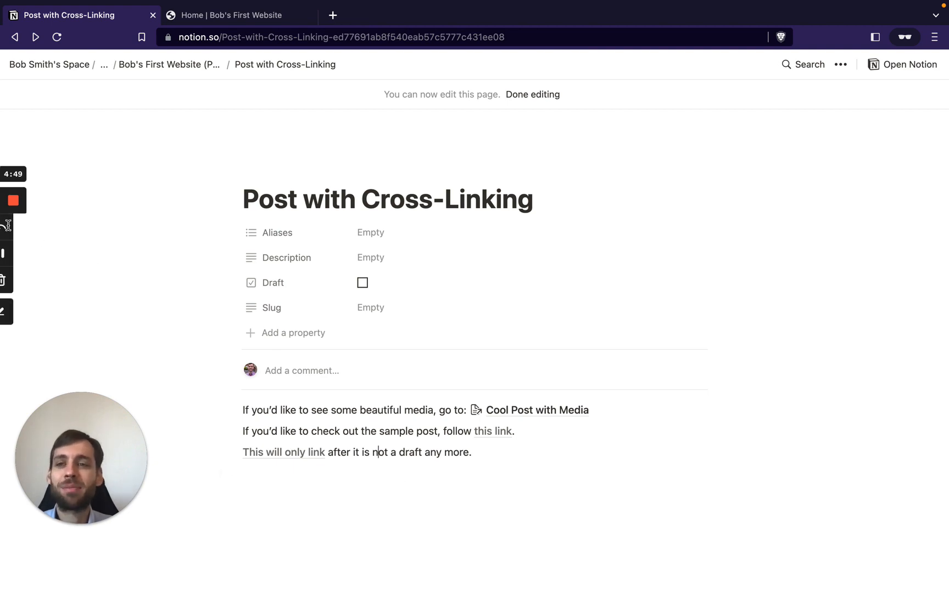